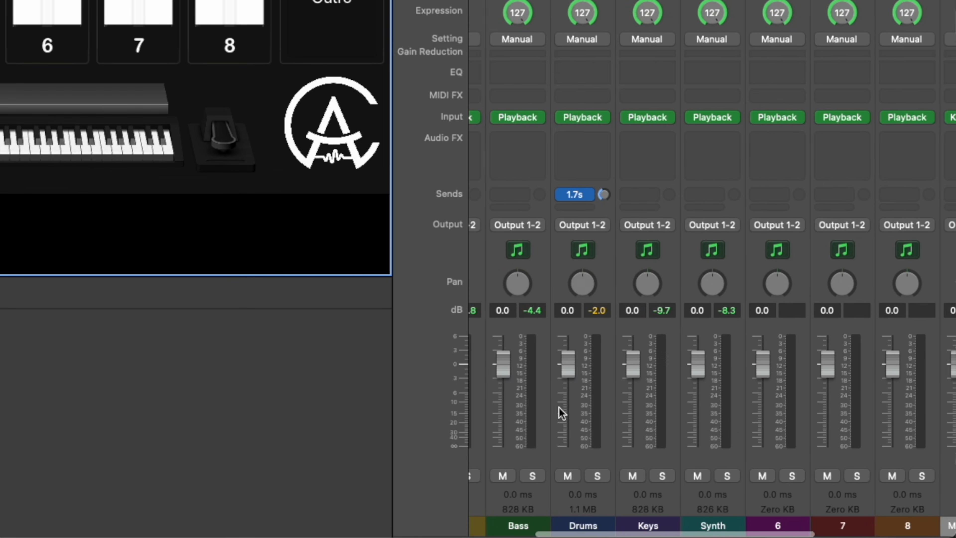
Open the Playback instrument on the Guitar channel strip
scroll(561, 413, "right", 1)
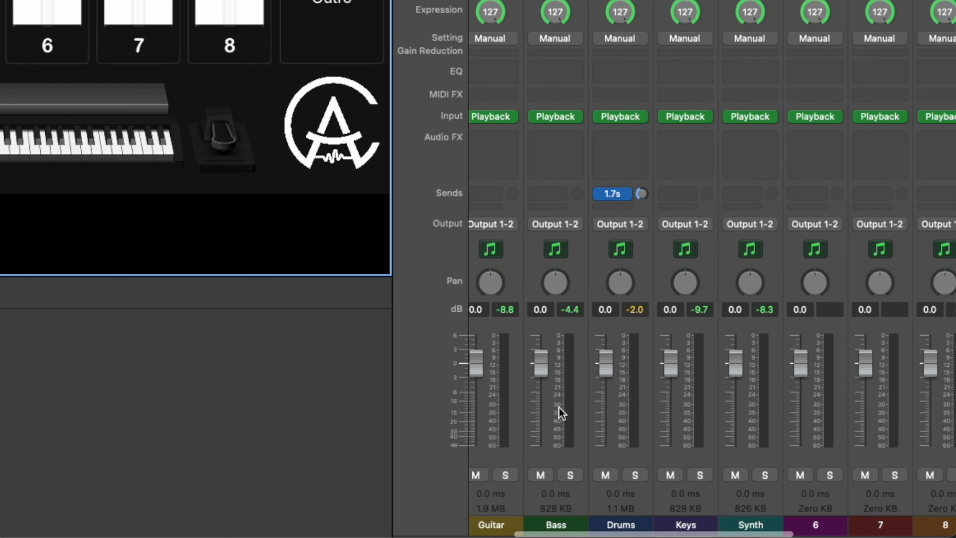
scroll(559, 411, "left", 2)
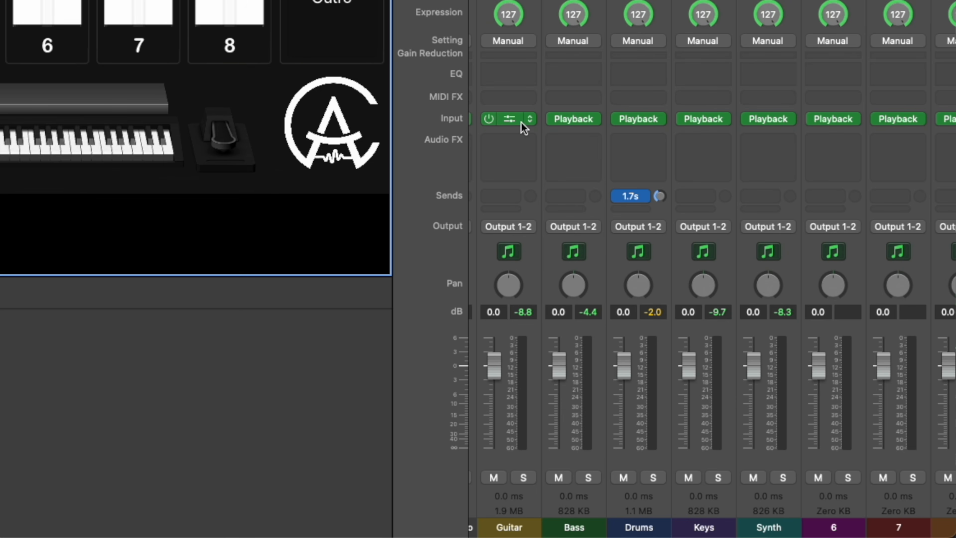
left_click(508, 120)
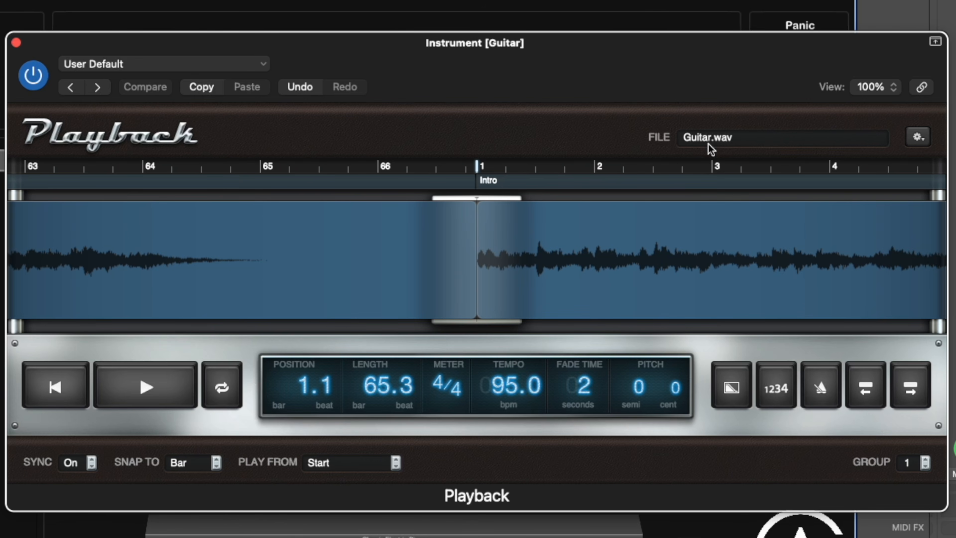
Browse to Guitar.wav in the Song 1 Stems folder on the Desktop and cancel without loading it
left_click(732, 137)
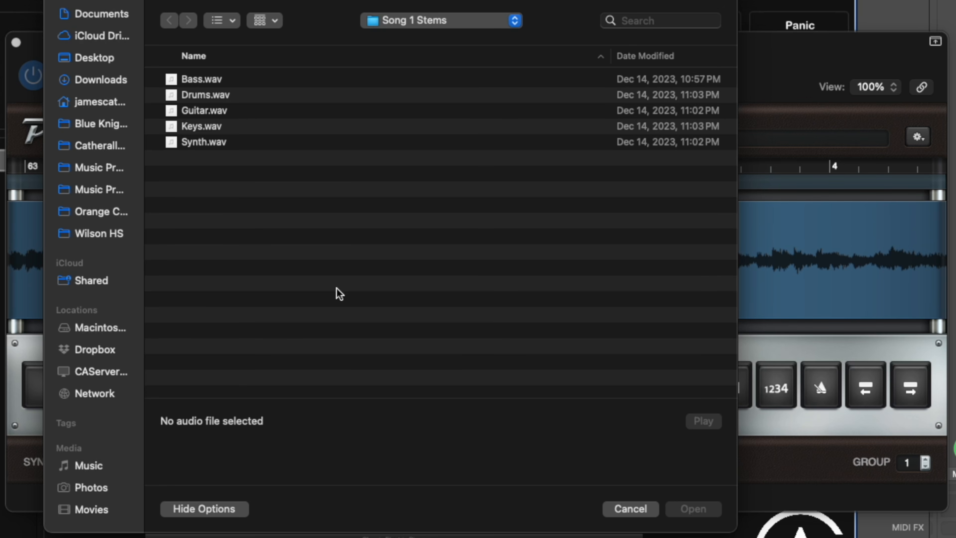
left_click(97, 57)
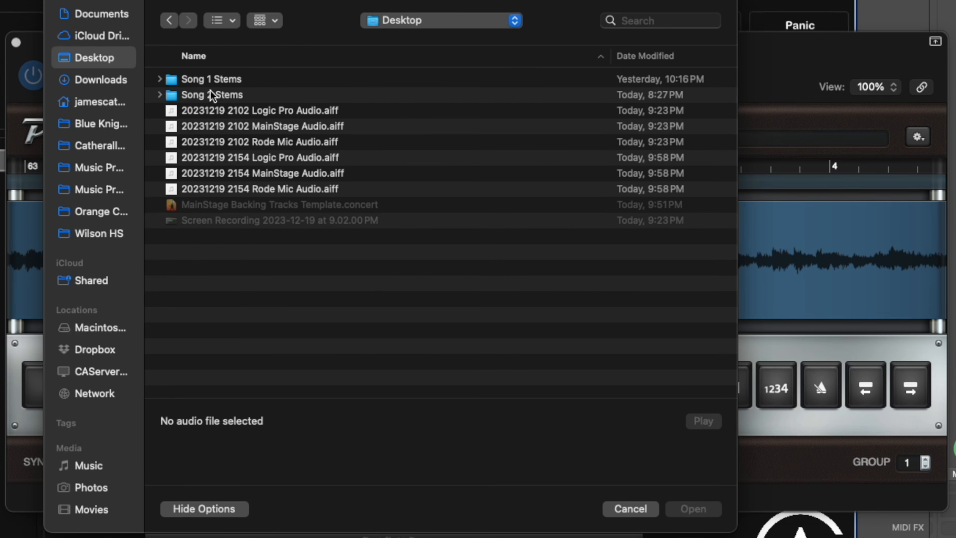
double_click(210, 80)
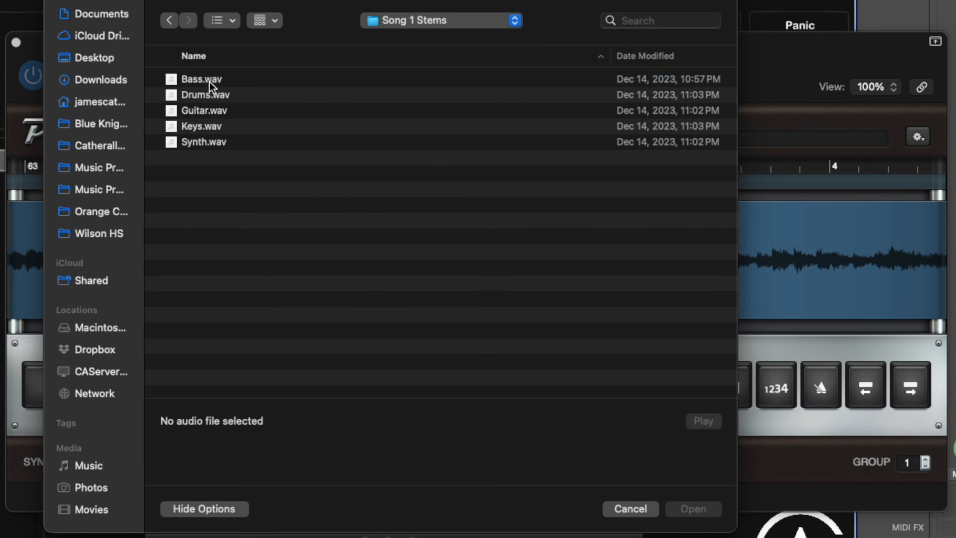
left_click(211, 112)
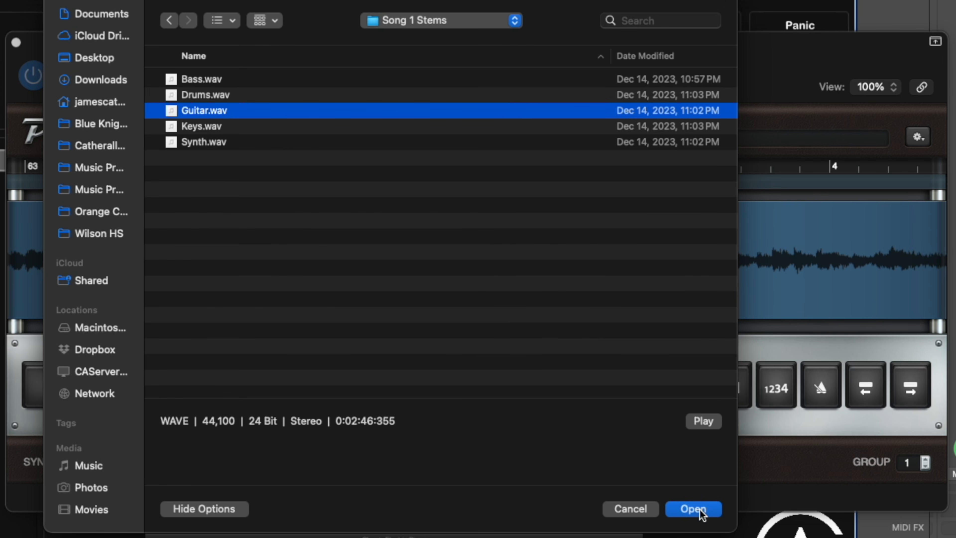
left_click(622, 506)
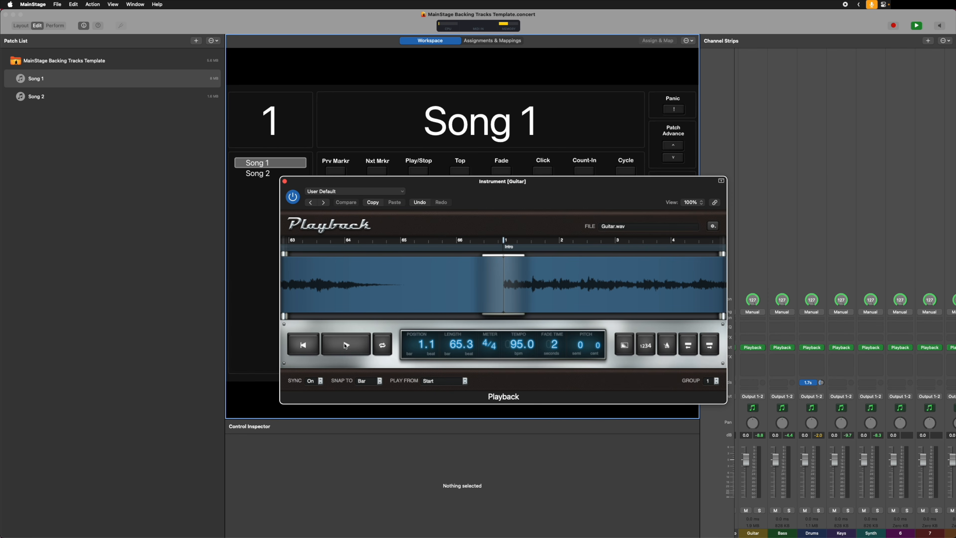
Shrink the Guitar Playback window to 92% and move it below the workspace's channel waveforms
left_click_drag(284, 398, 317, 388)
left_click_drag(592, 182, 540, 330)
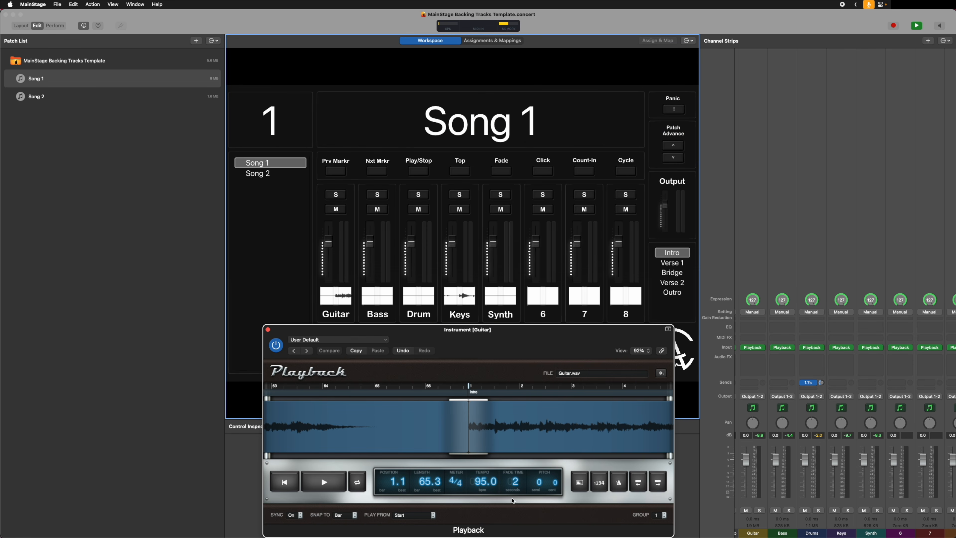
mouse_move(516, 490)
left_mouse_down()
mouse_move(514, 436)
mouse_move(526, 484)
left_mouse_up()
Play the Song 1 stems from the intro to Verse 1, and move the Playback window back up after stopping
key("space")
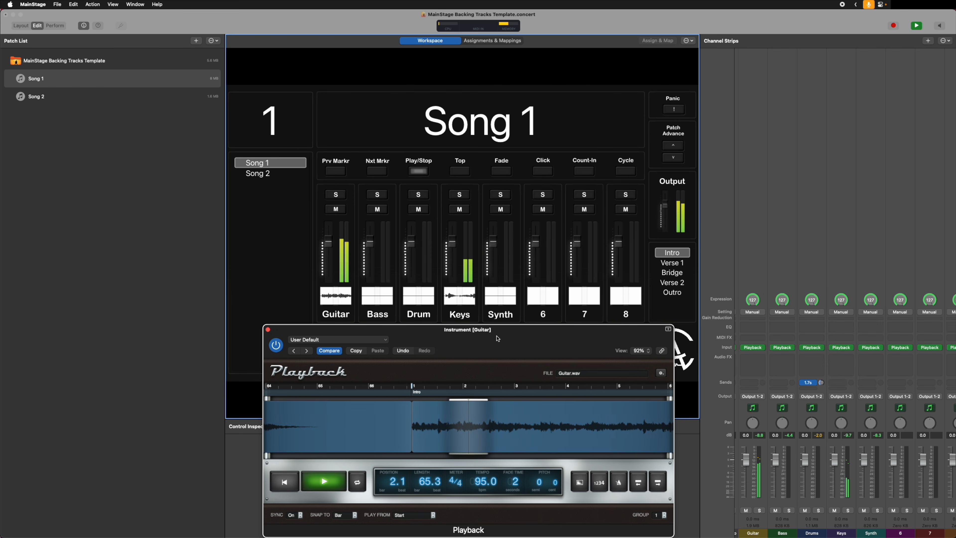
key("space")
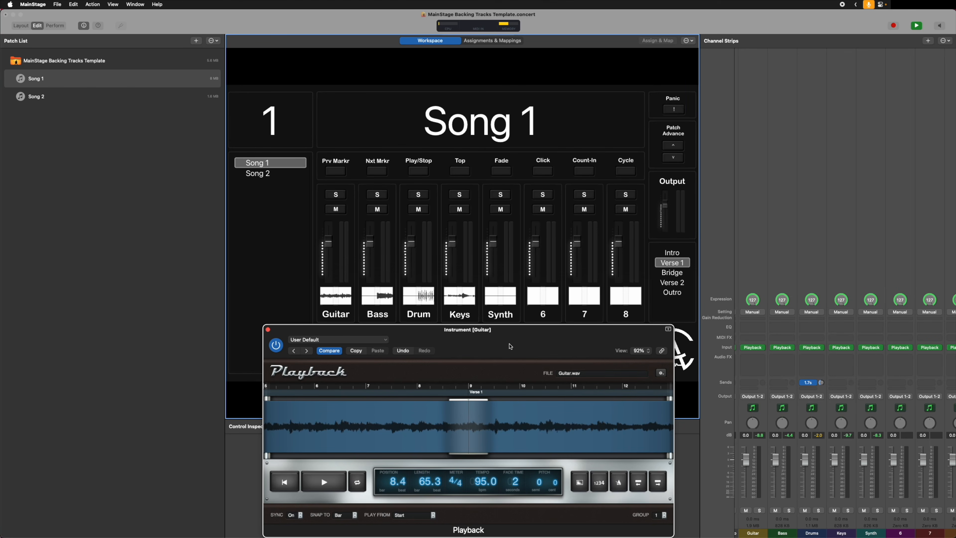
left_click_drag(514, 346, 531, 161)
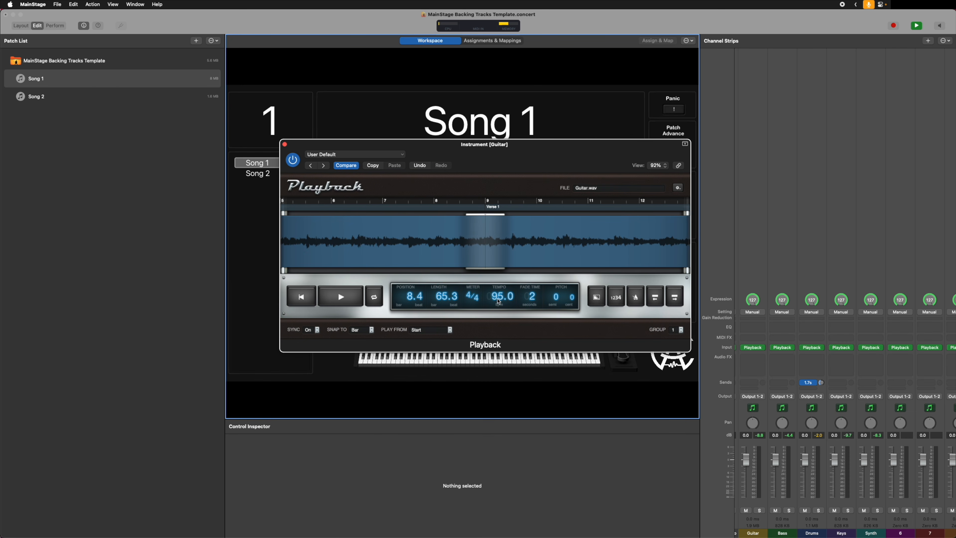
Select the Song 1 patch and review the Sync and Snap To options of the Guitar Playback instrument
left_click(59, 80)
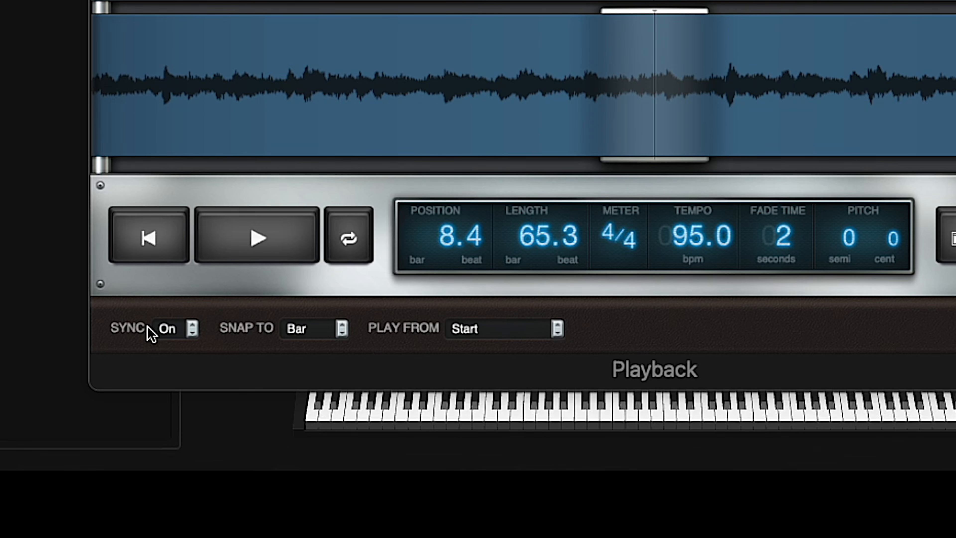
left_click(166, 330)
left_click(300, 369)
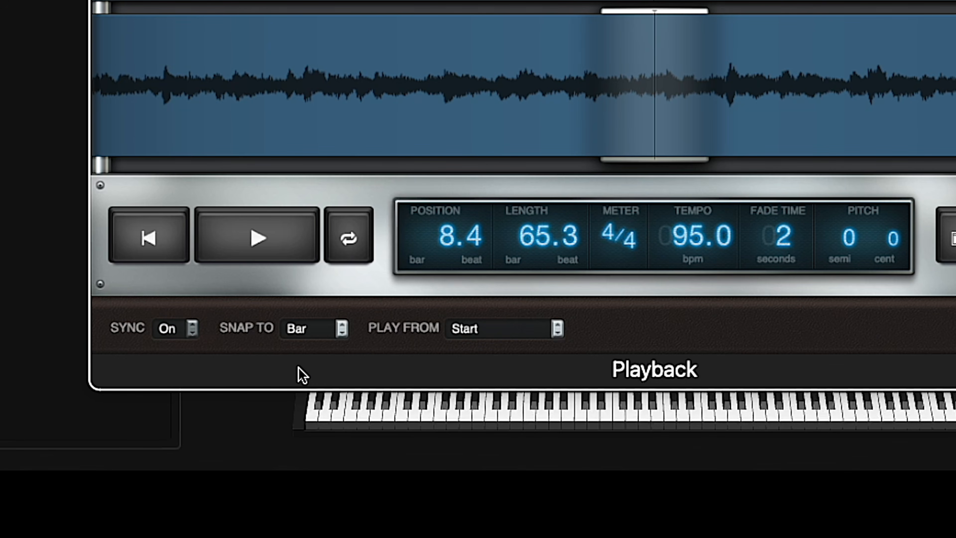
left_click(295, 331)
left_click(496, 376)
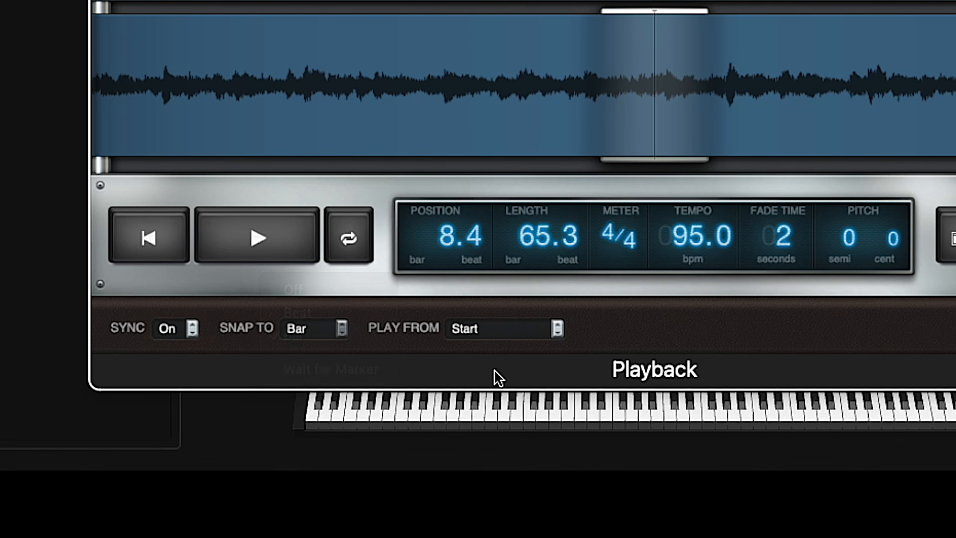
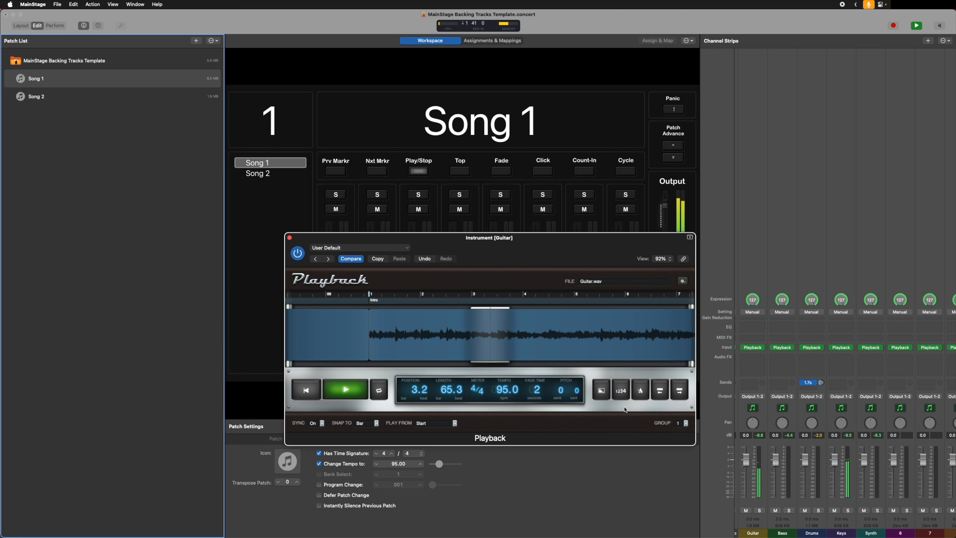
Stop playback and review the Guitar Playback instrument's options for starting on patch change or with the play action
key("space")
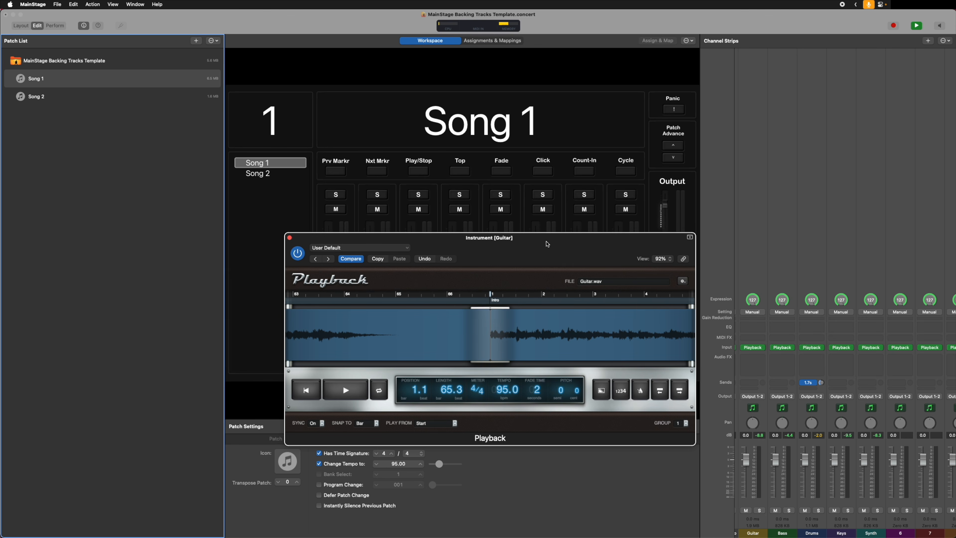
left_click(682, 282)
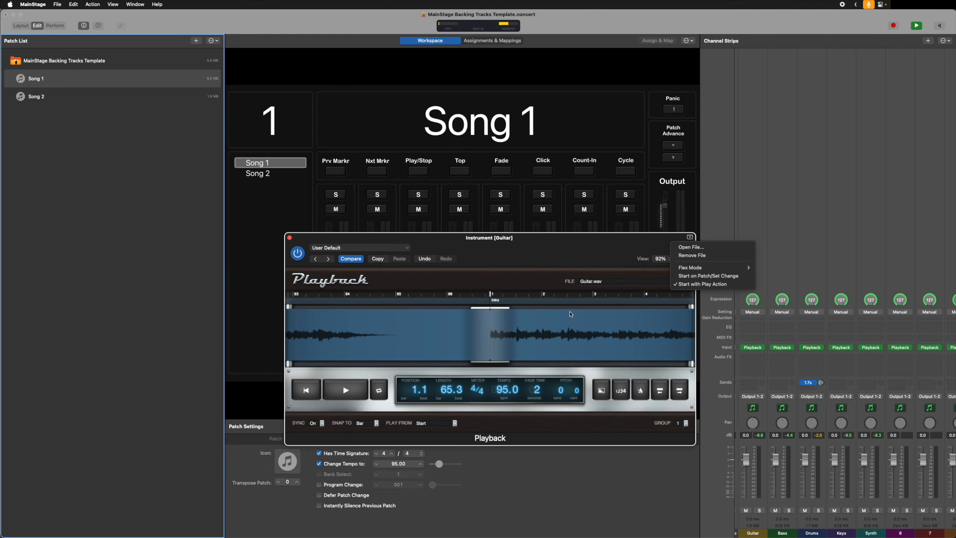
left_click(740, 279)
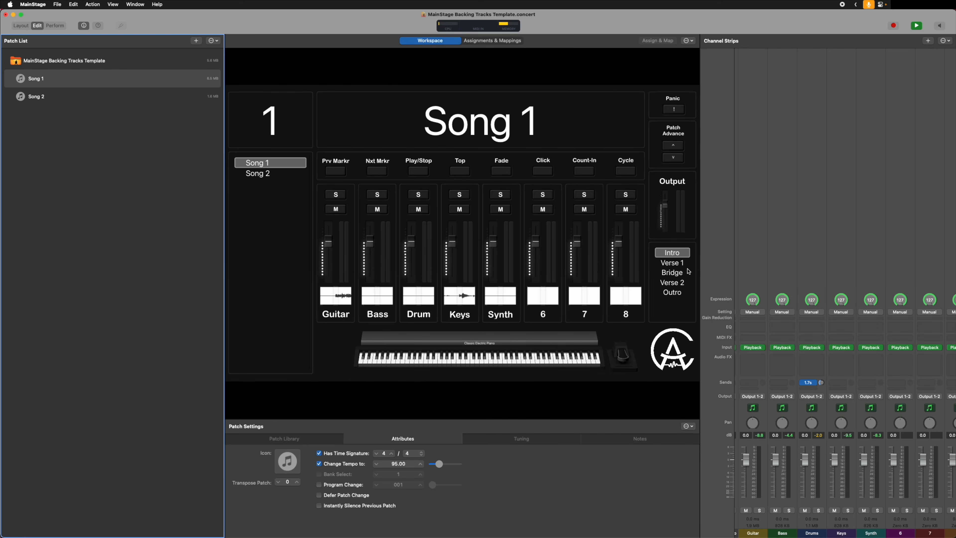
Jump through Song 1's sections in the marker list, from Verse 2 to Verse 1 to Bridge
left_click(684, 284)
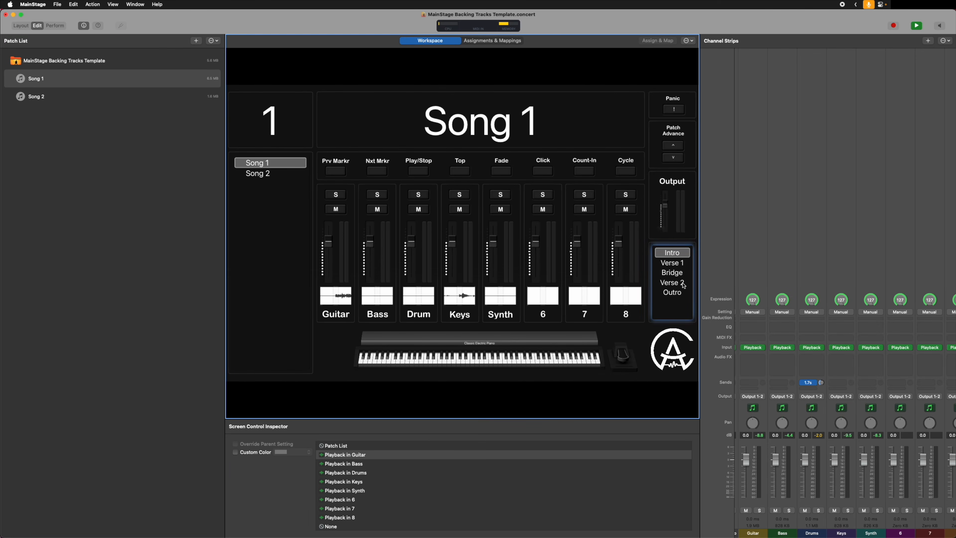
left_click(676, 286)
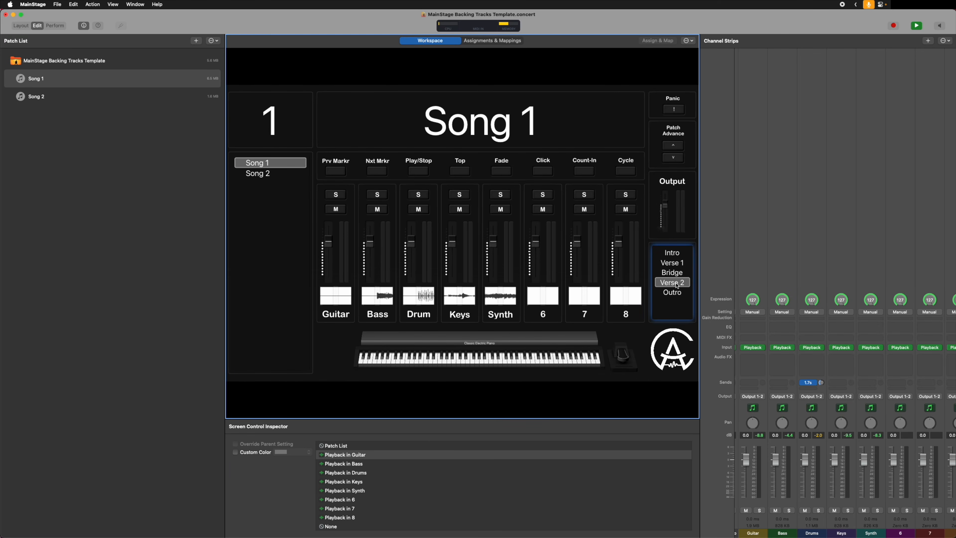
left_click(678, 264)
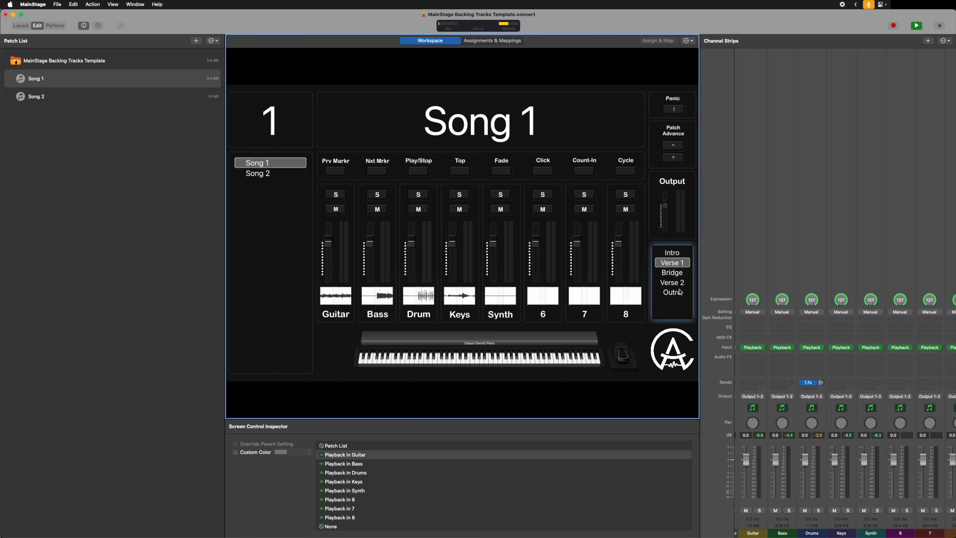
left_click(677, 277)
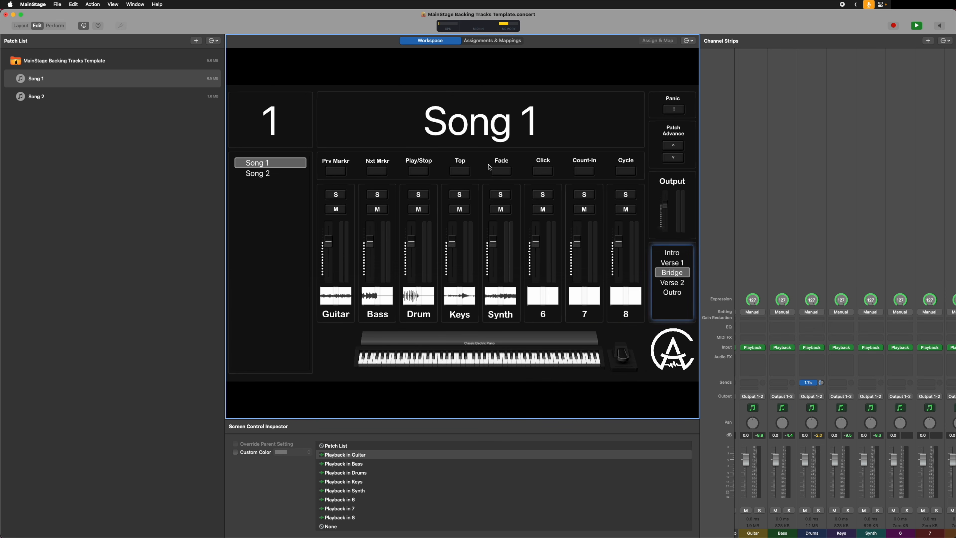
Examine the parameter mappings of the Play/Stop, Top and Fade buttons
left_click(421, 171)
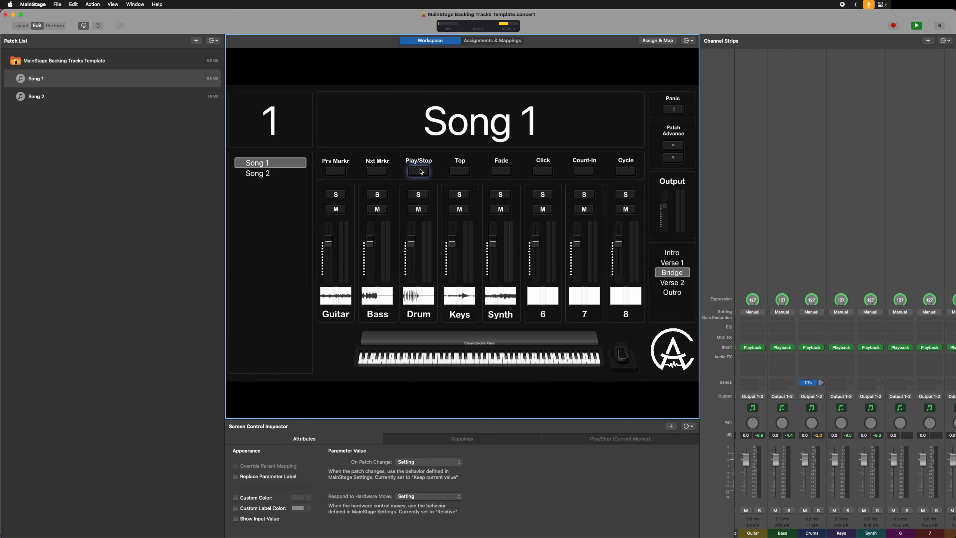
left_click(614, 438)
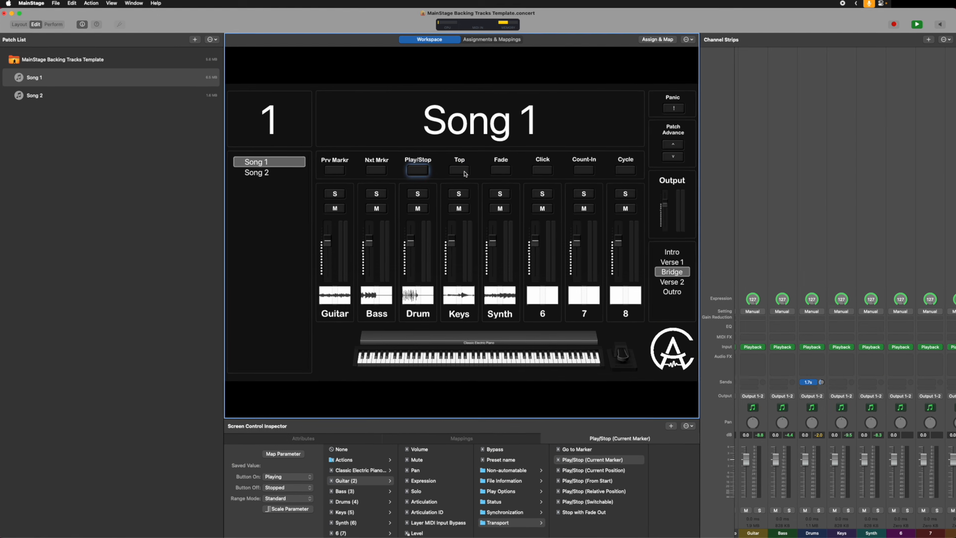
left_click(465, 172)
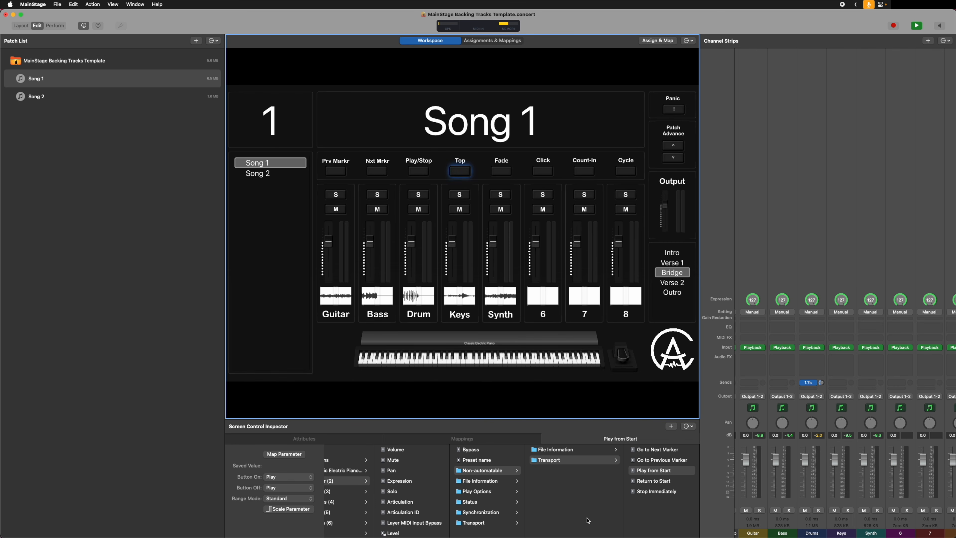
left_click(500, 172)
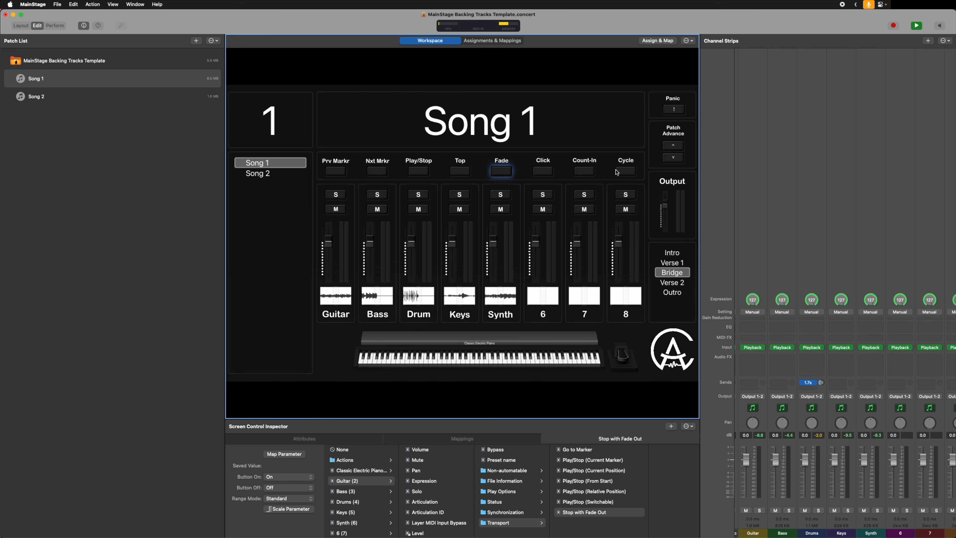
left_click(465, 389)
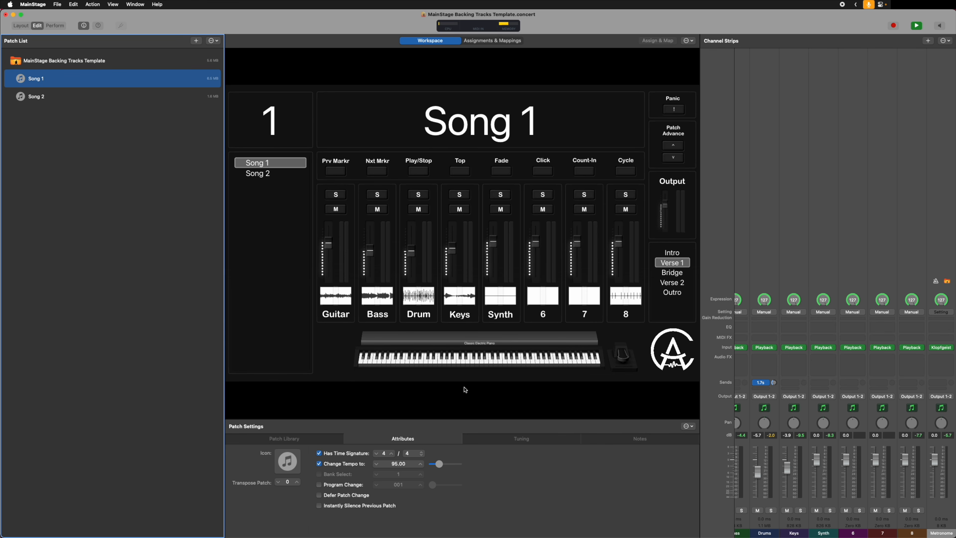
Show the ruler on the first channel's waveform in the layout, check it in edit mode and hide it again
left_click(21, 26)
left_click(468, 271)
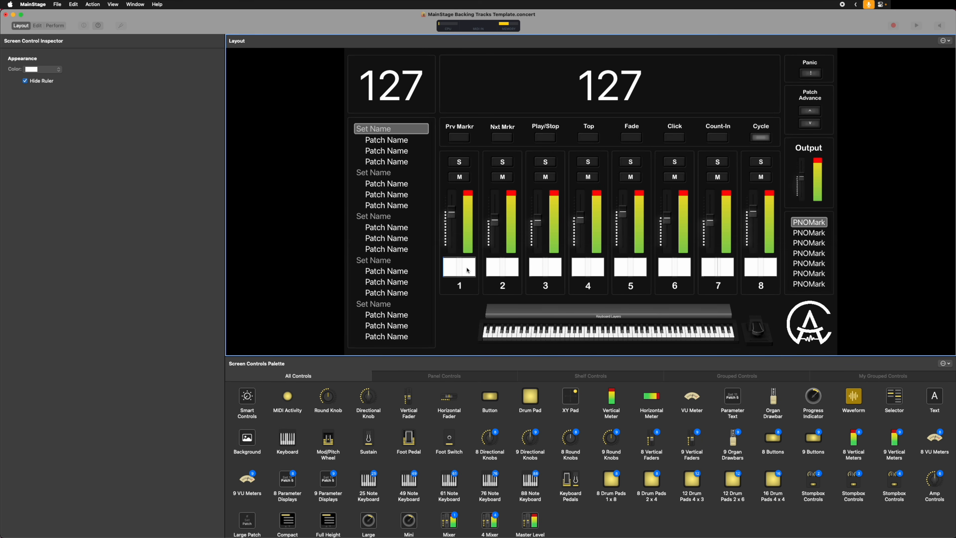
left_click(25, 81)
left_click(36, 26)
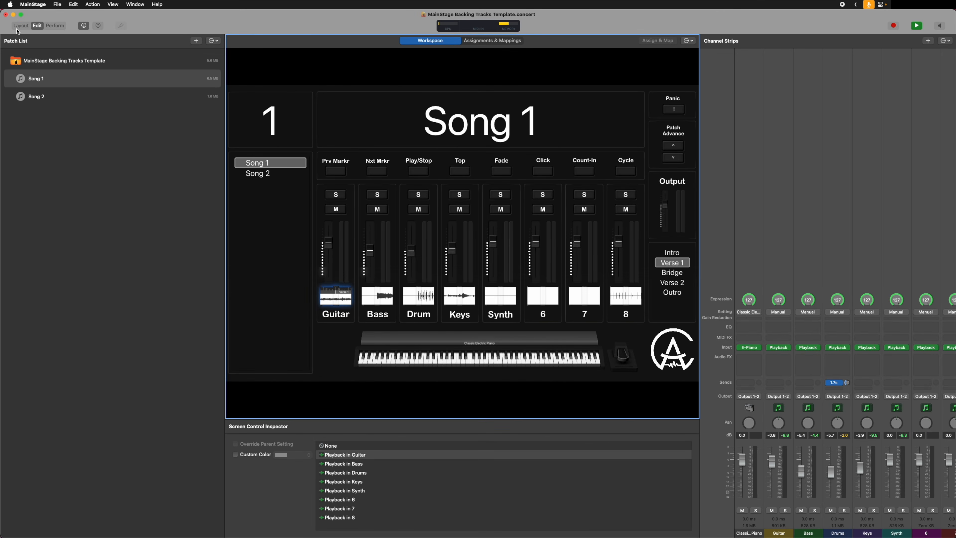
left_click(21, 26)
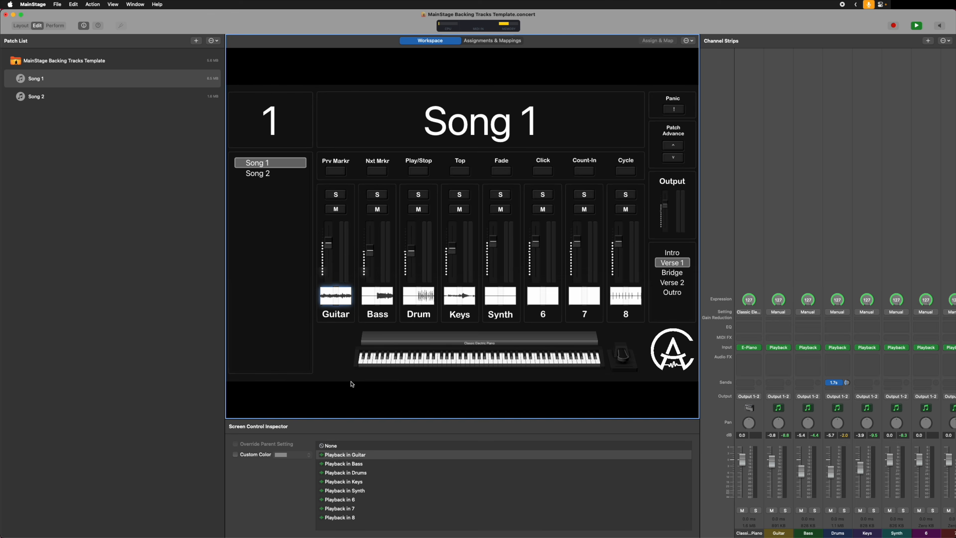
Select the Guitar text label and lower the Guitar channel's fader in the workspace
left_click(335, 314)
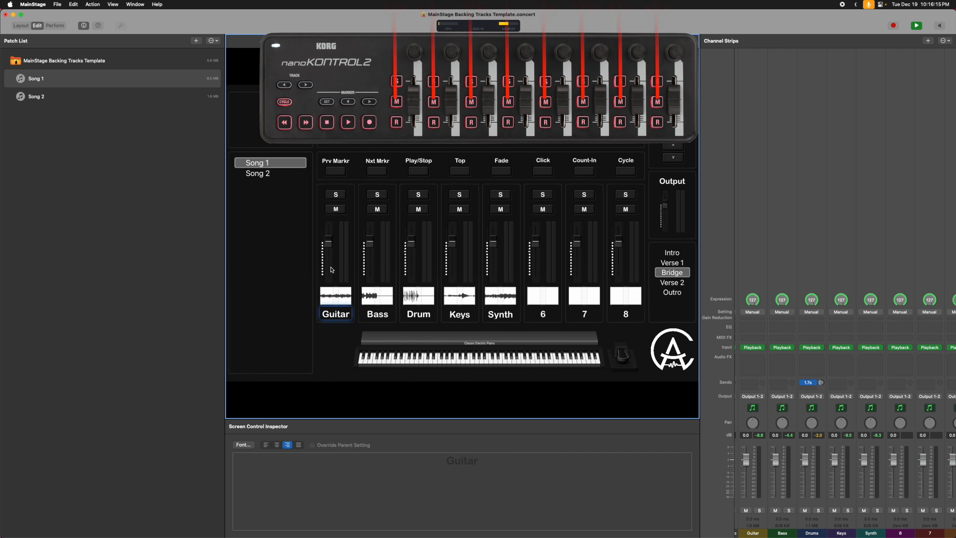
left_click_drag(330, 245, 331, 270)
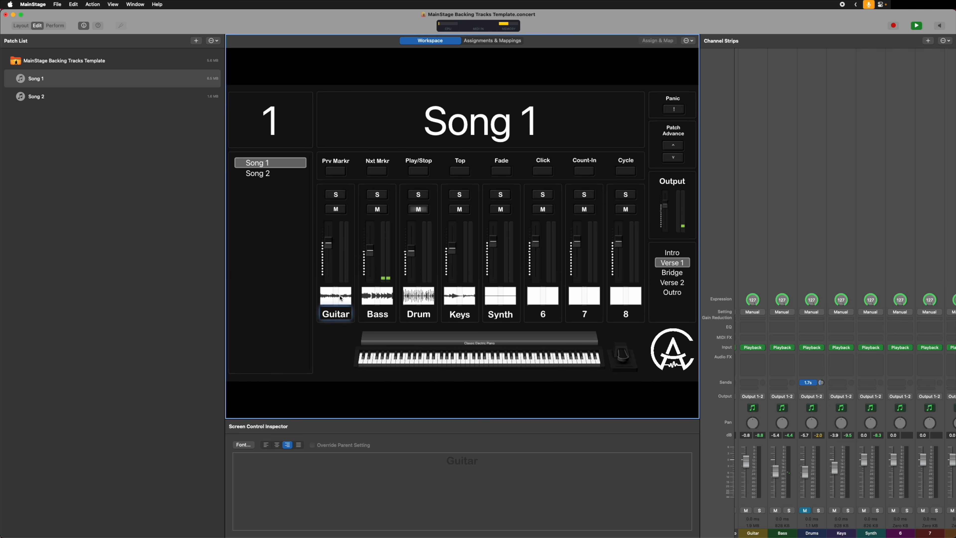
Inspect the text settings of the Guitar and Bass labels in the workspace
left_click(332, 330)
left_click(337, 318)
left_click(383, 318)
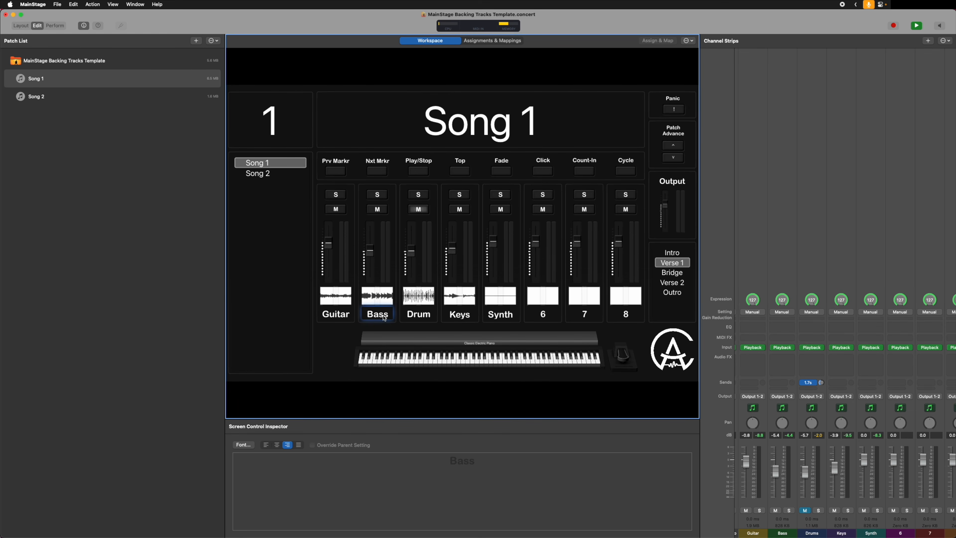
Change the Guitar label's text to Vox and restore it to Guitar
left_click(341, 316)
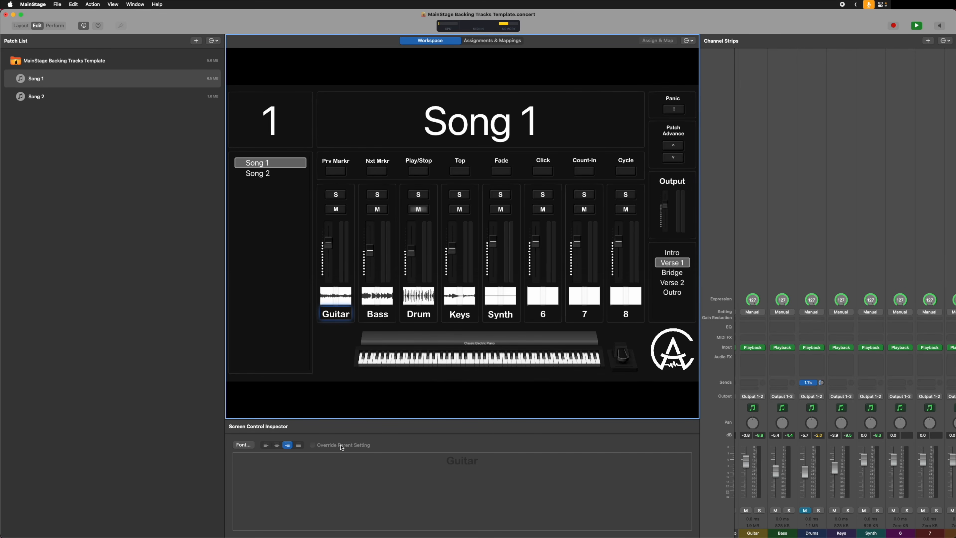
left_click_drag(491, 462, 423, 458)
type("Vox")
key("BackSpace")
key("BackSpace")
key("BackSpace")
type("Guitar")
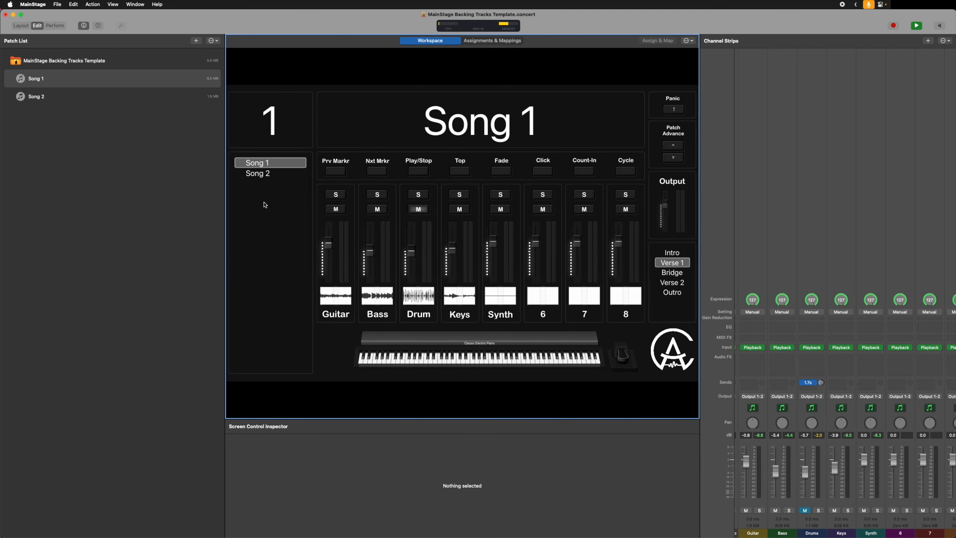
Switch to the Song 2 patch and play its backing tracks
left_click(52, 98)
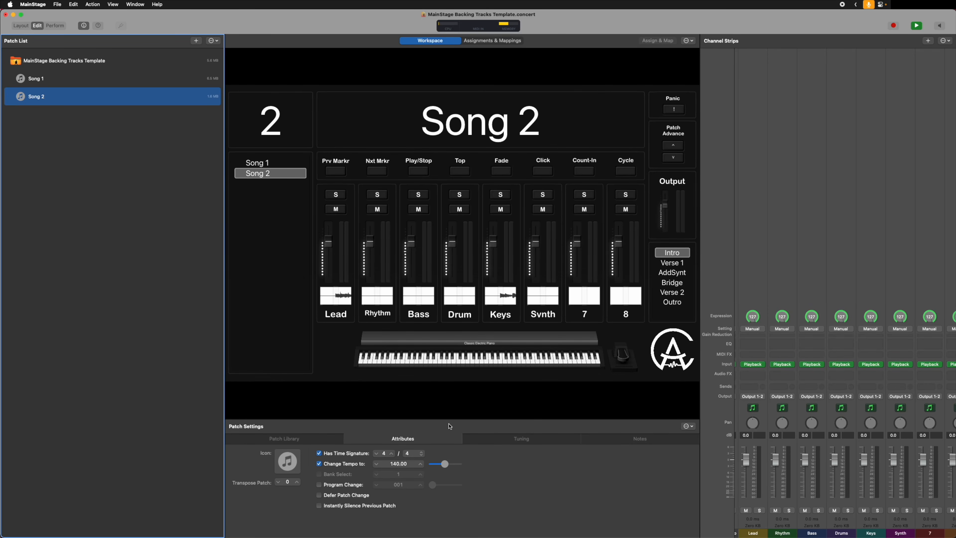
key("space")
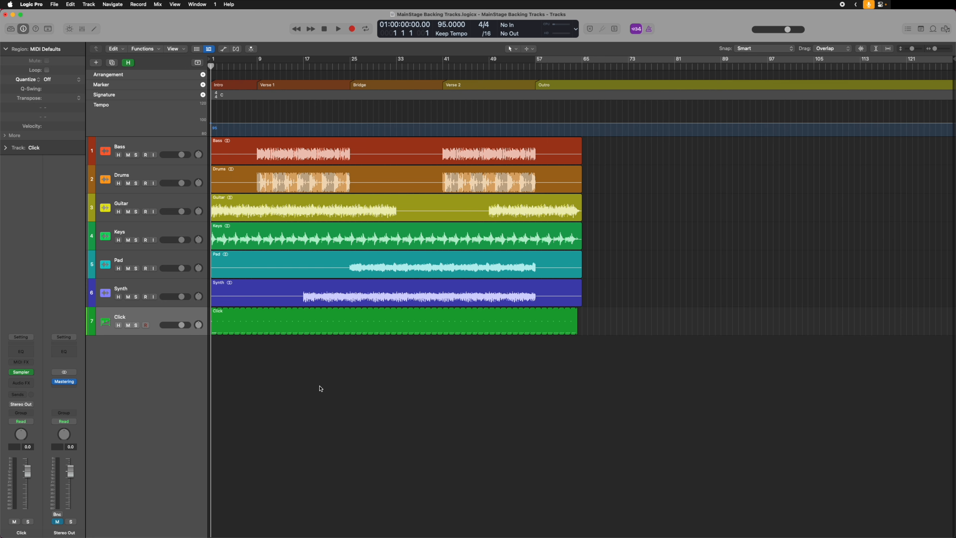
Switch to Logic Pro, select the Click track and check the preset of its Sampler instrument
left_click(183, 312)
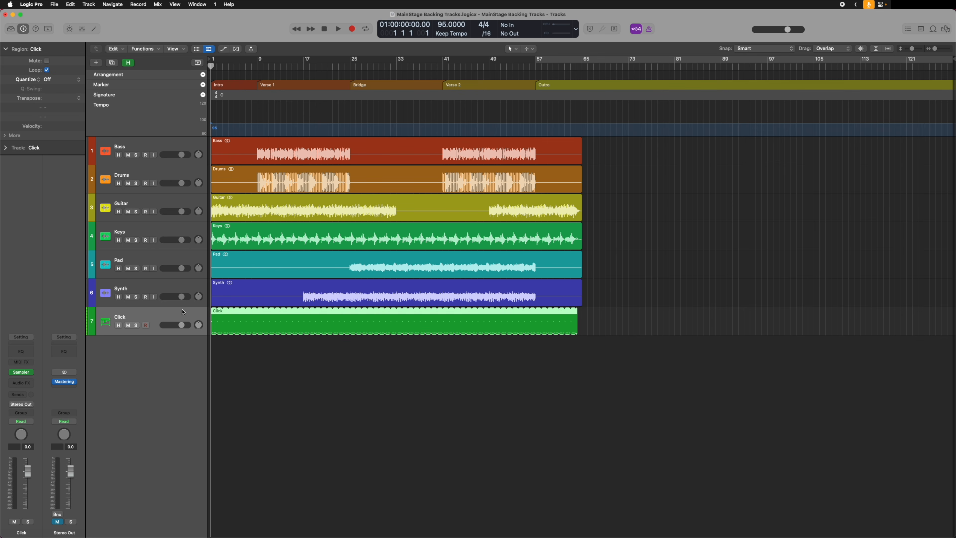
mouse_move(26, 374)
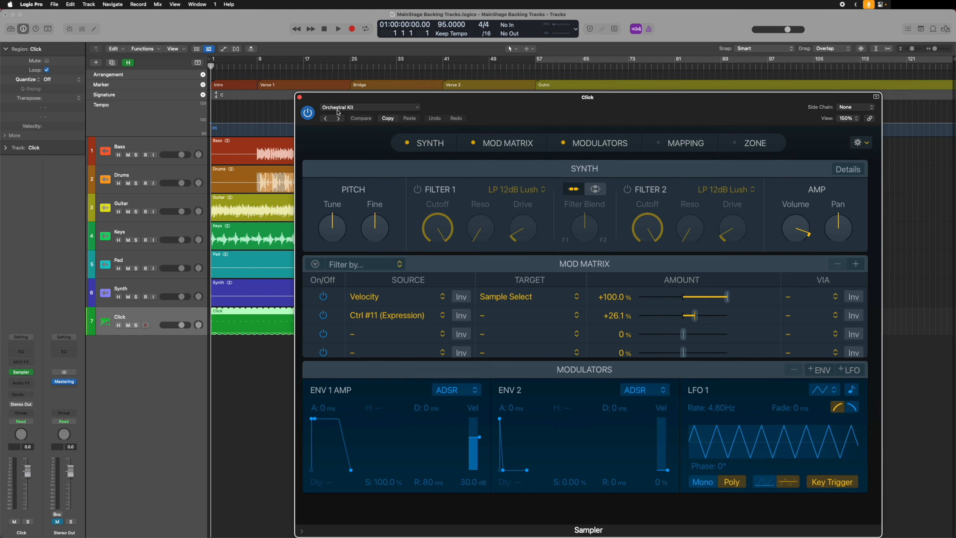
left_click(300, 100)
Examine the Click region's woodblock notes in the Piano Roll and audition the track soloed
key("e")
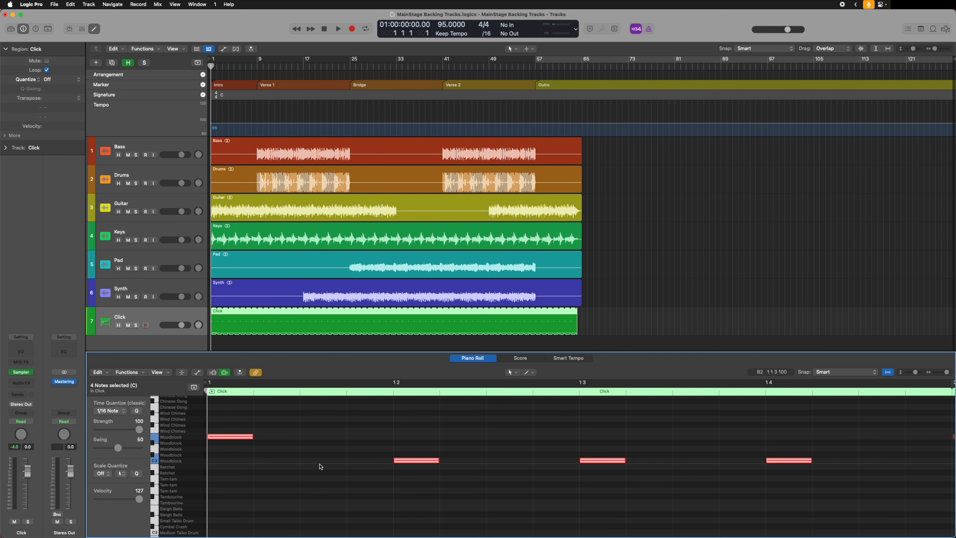
key("s")
key("space")
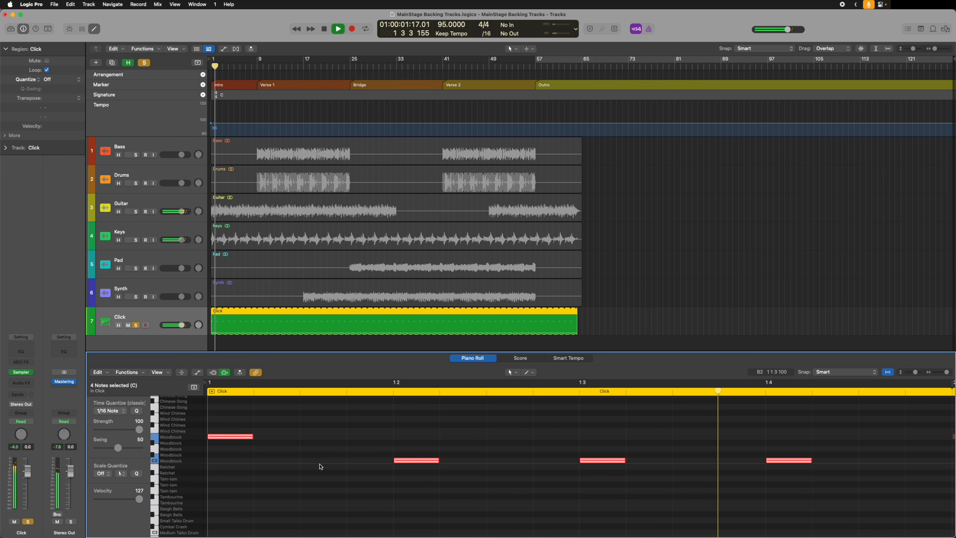
key("space")
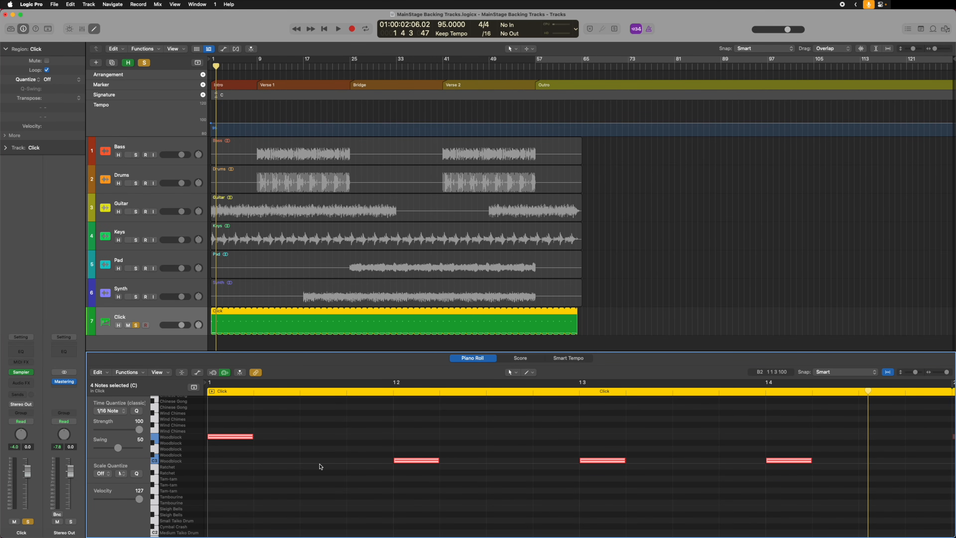
key("s")
key("p")
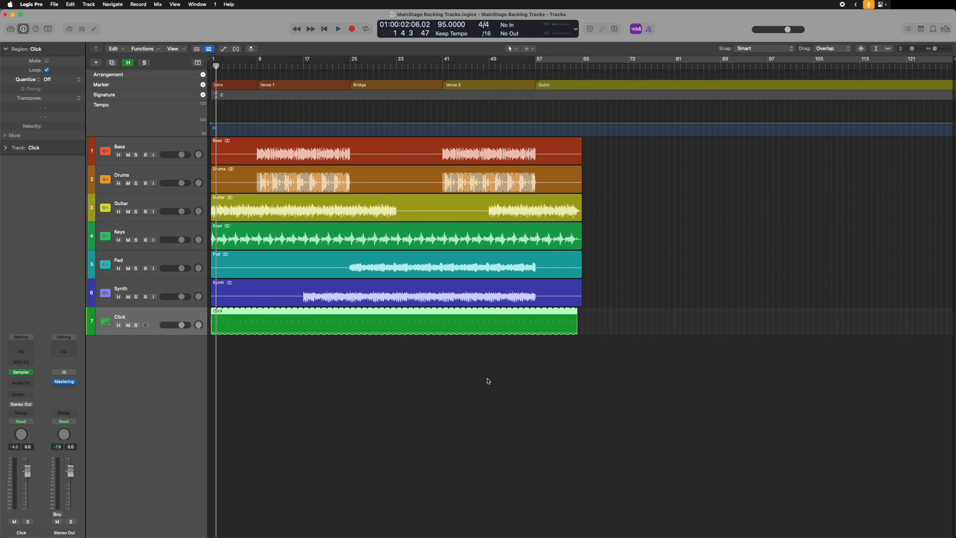
Solo the Click track and bounce it as a 24-bit, 44100 Wave file named Click into the Song 1 Stems folder
key("s")
key("super+b")
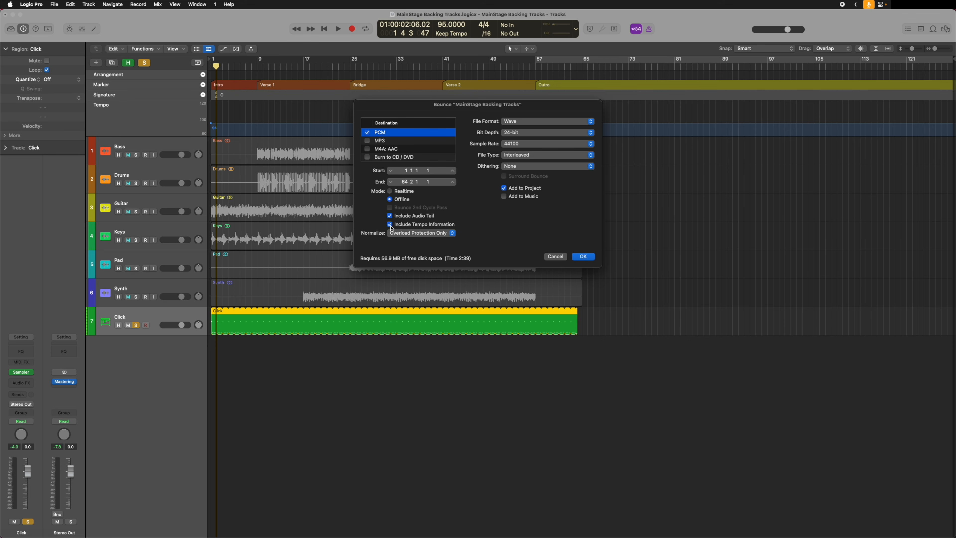
key("Return")
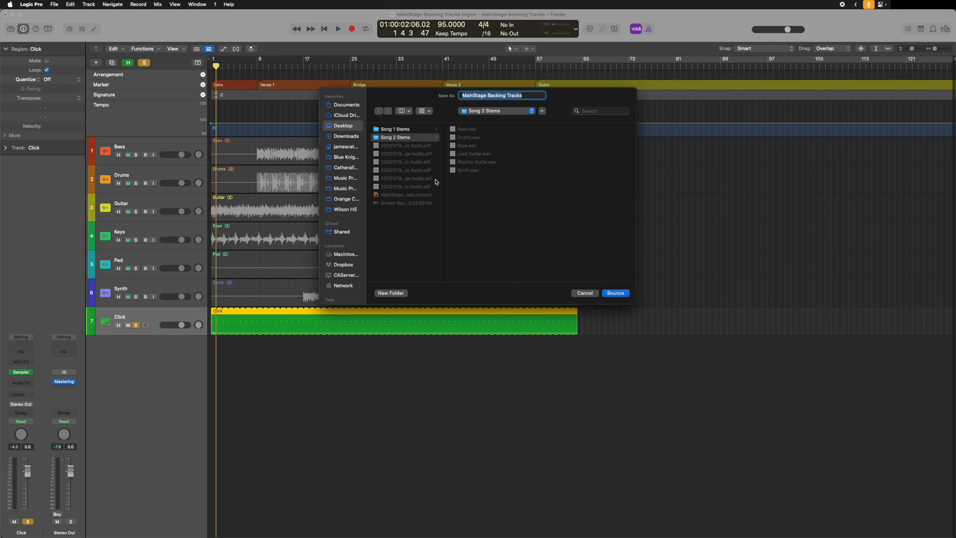
left_click(406, 129)
left_click(532, 97)
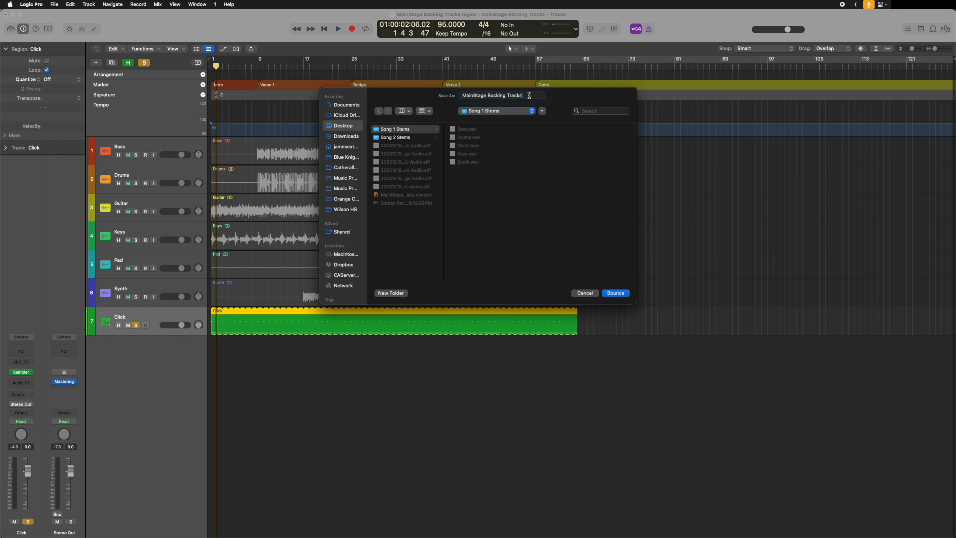
key("super+a")
type("Cl")
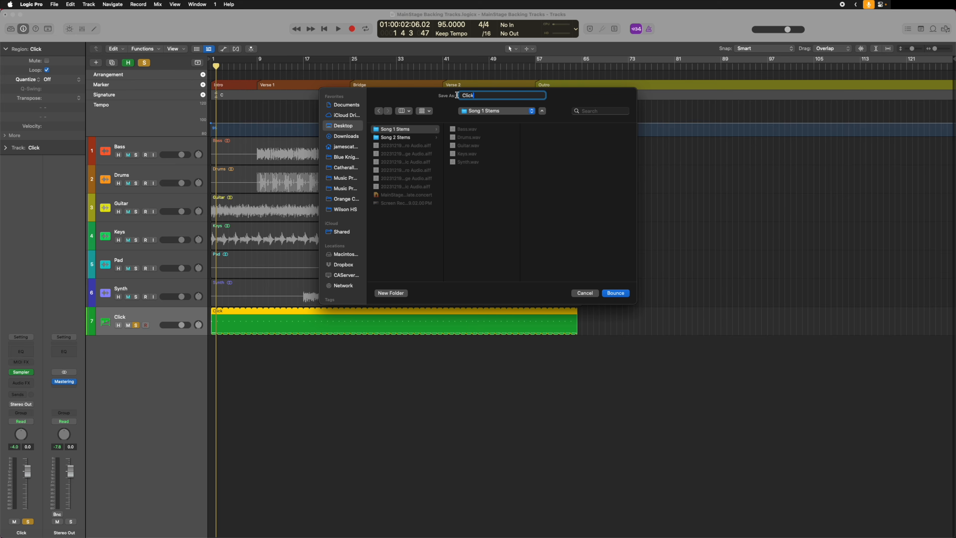
key("Return")
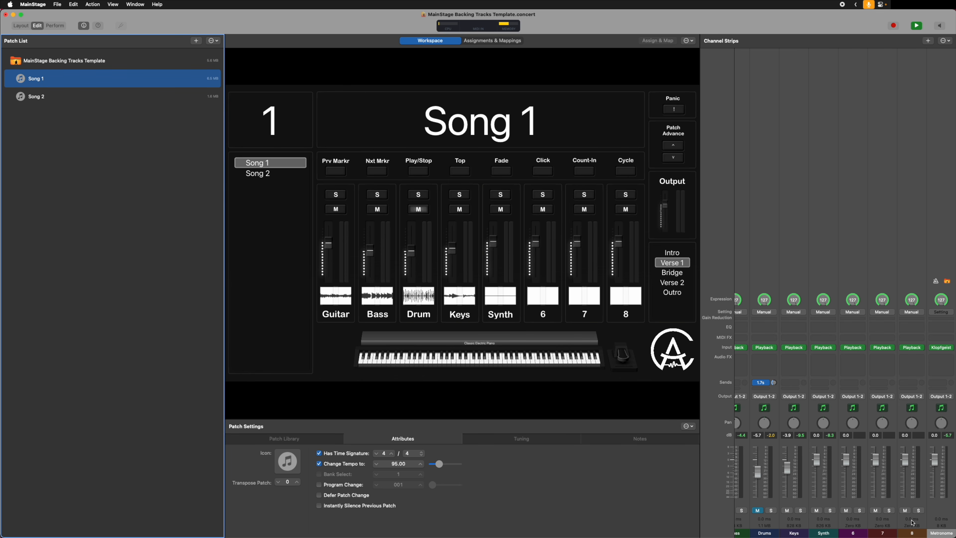
Switch to MainStage, load Click.wav from Song 1 Stems into channel 8's Playback instrument and play Song 1
left_click(911, 348)
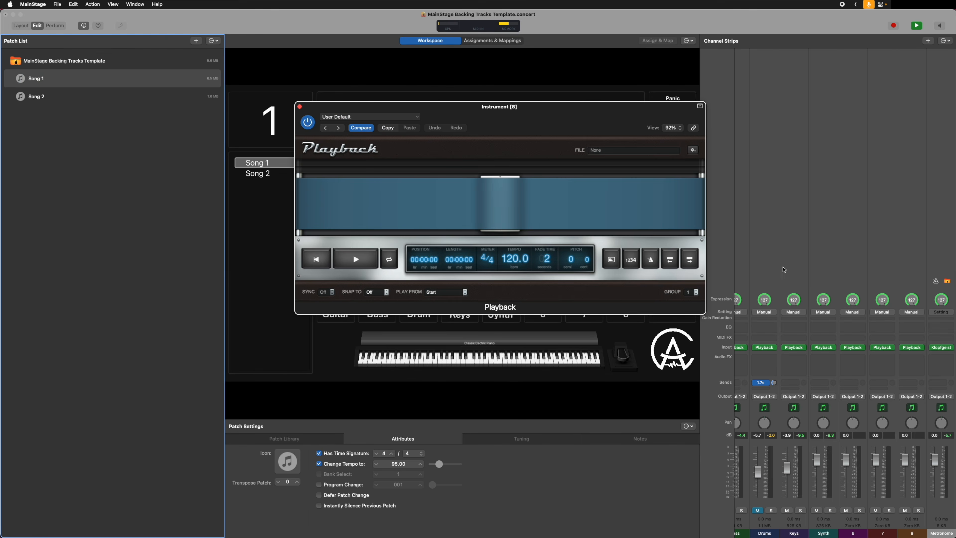
left_click(598, 151)
left_click(501, 96)
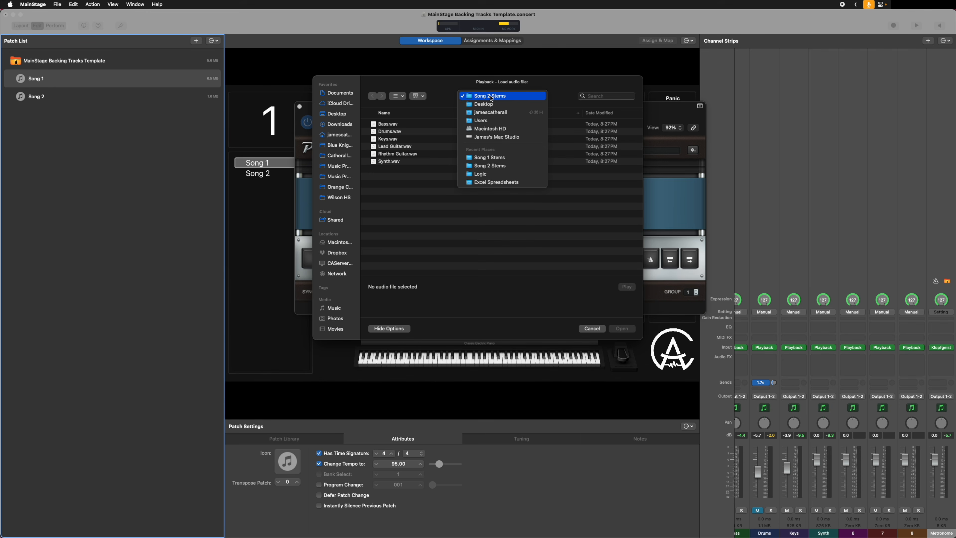
left_click(488, 157)
left_click(389, 132)
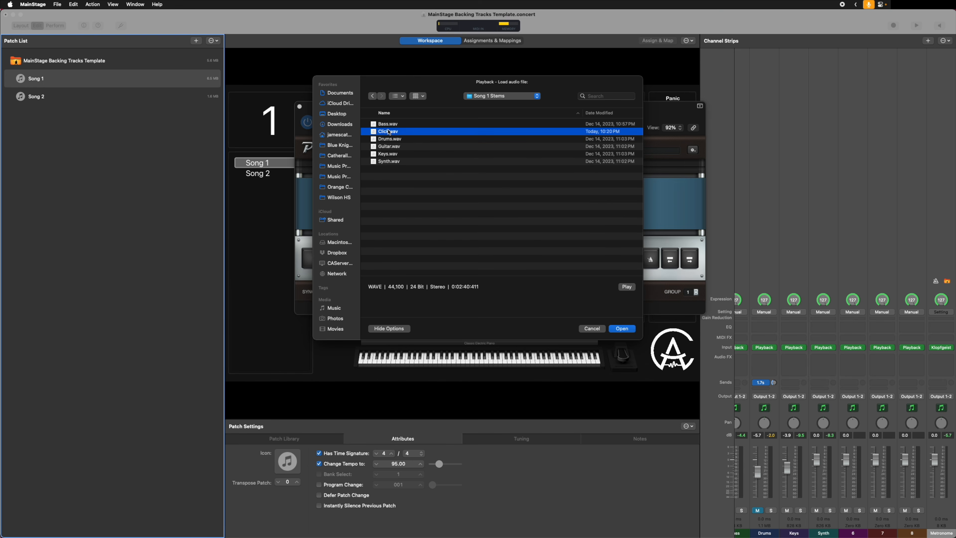
left_click(625, 328)
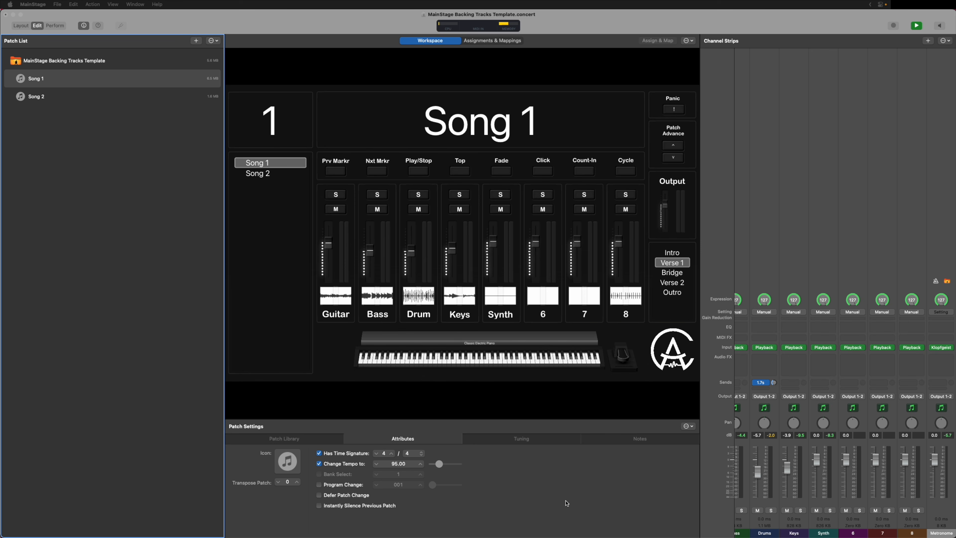
key("space")
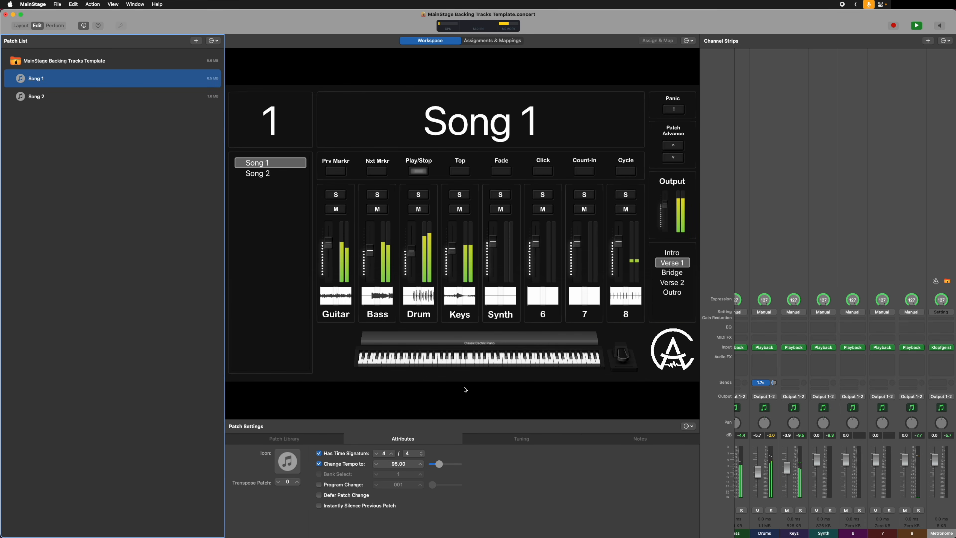